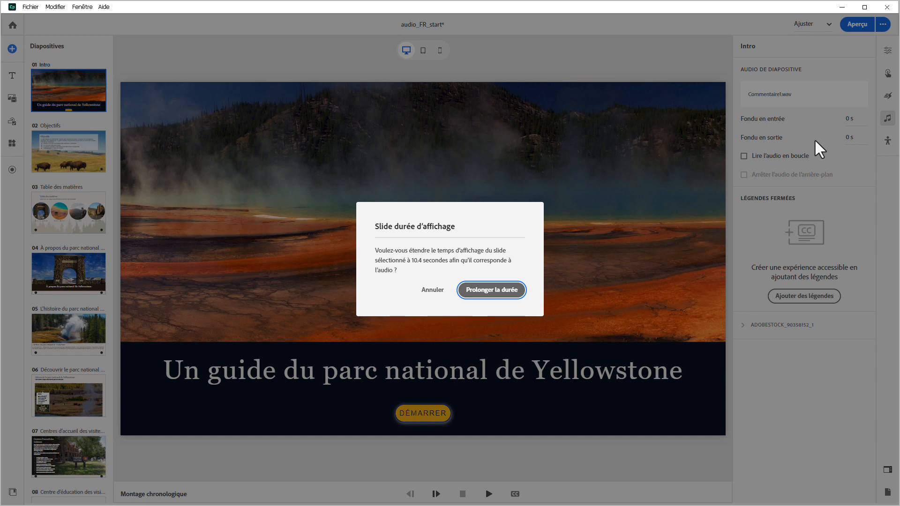
Step: Extend the Intro slide's display time to 10.4 seconds to match its audio and open Commentaire1.wav for editing
click(498, 288)
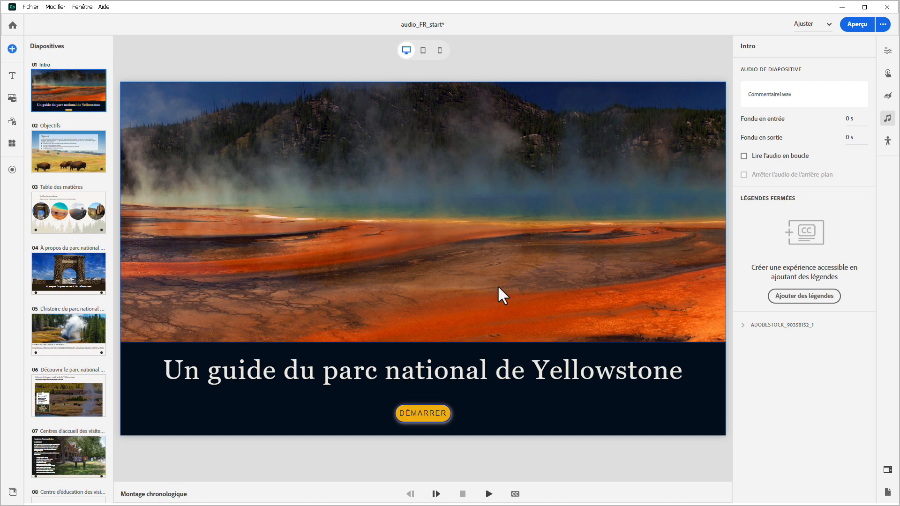
mouse_move(797, 99)
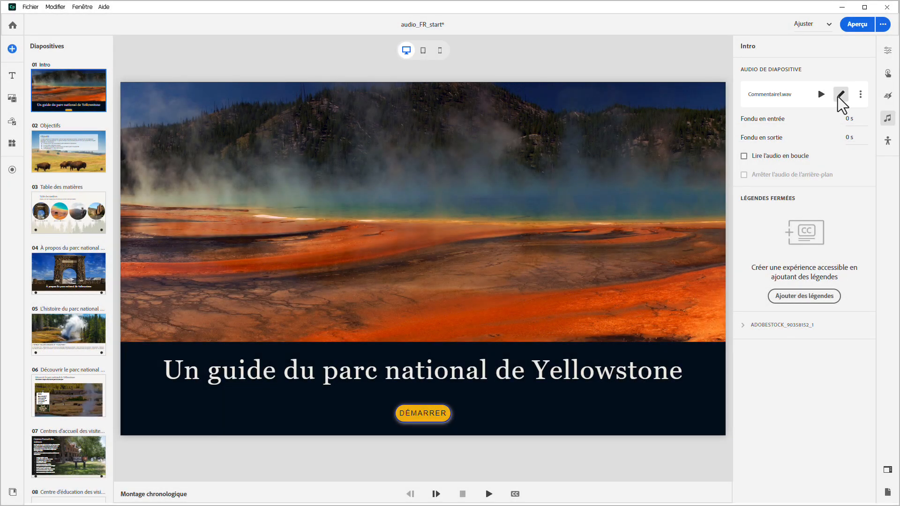
click(840, 95)
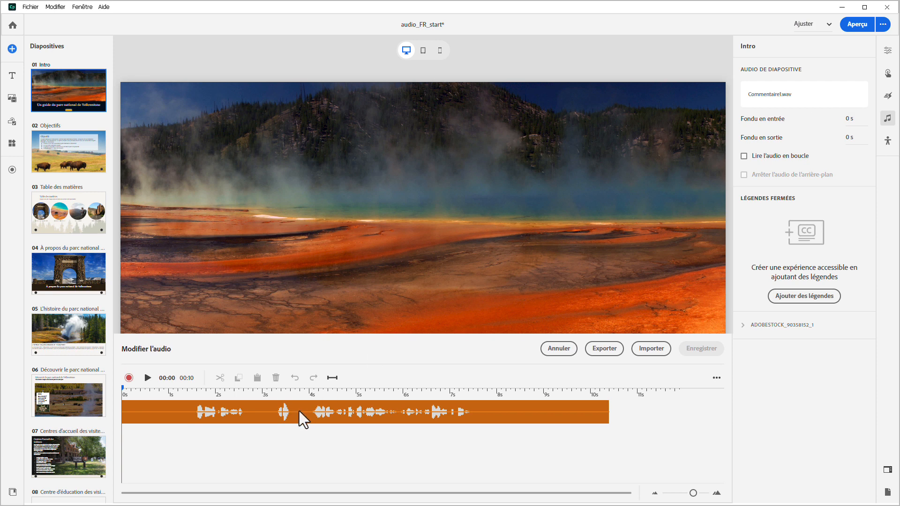
Step: Delete about the first 3.8 seconds of the narration, then trim the silent end of the remaining clip from about 3.8 s
drag(299, 412, 115, 413)
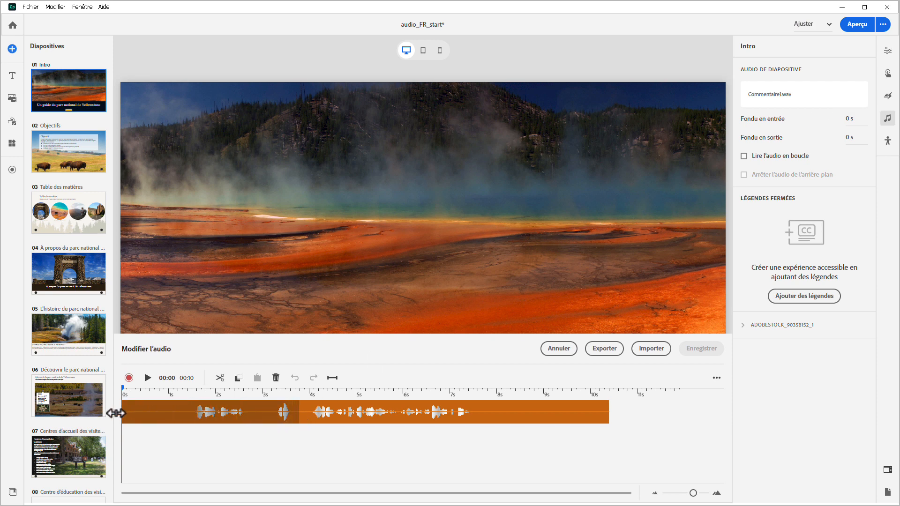
click(276, 377)
drag(302, 413, 384, 411)
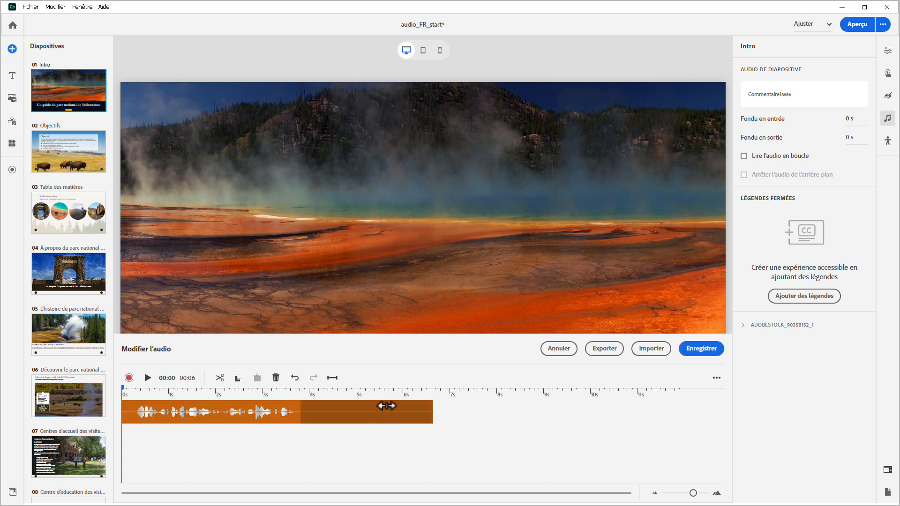
click(275, 378)
click(223, 397)
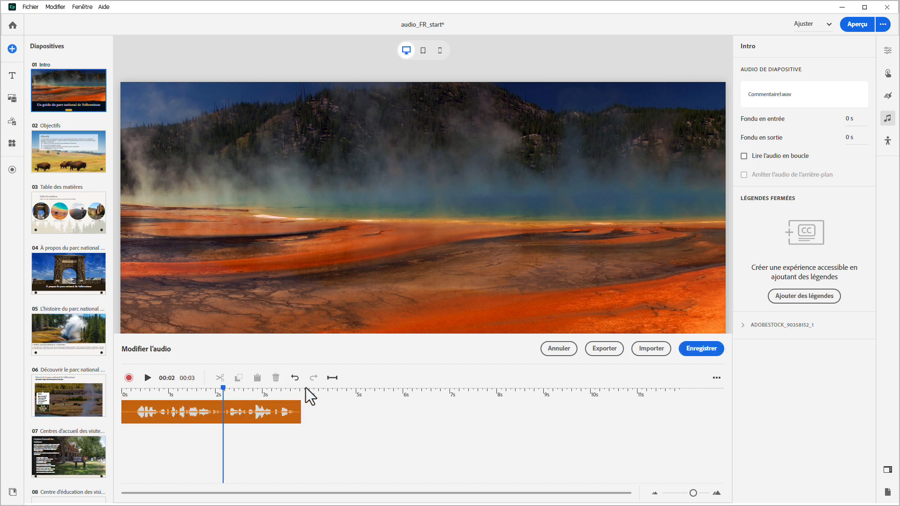
click(331, 378)
click(451, 264)
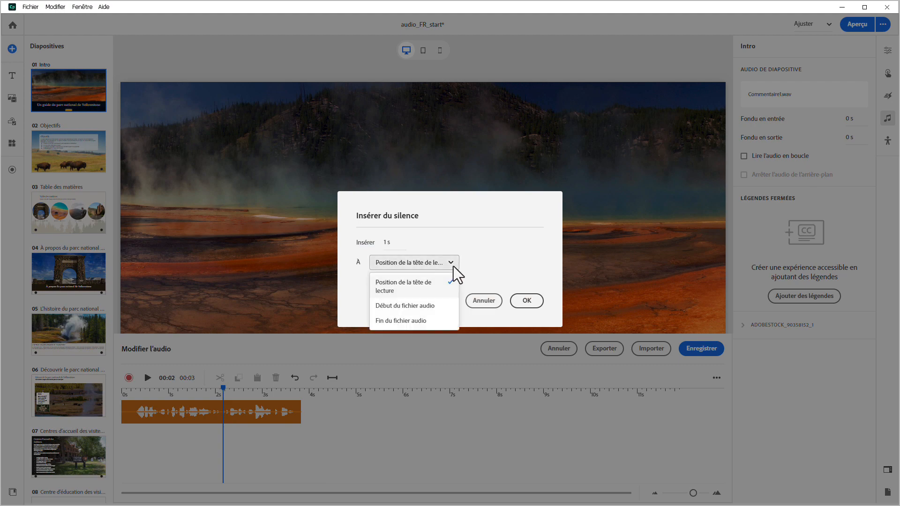
click(475, 286)
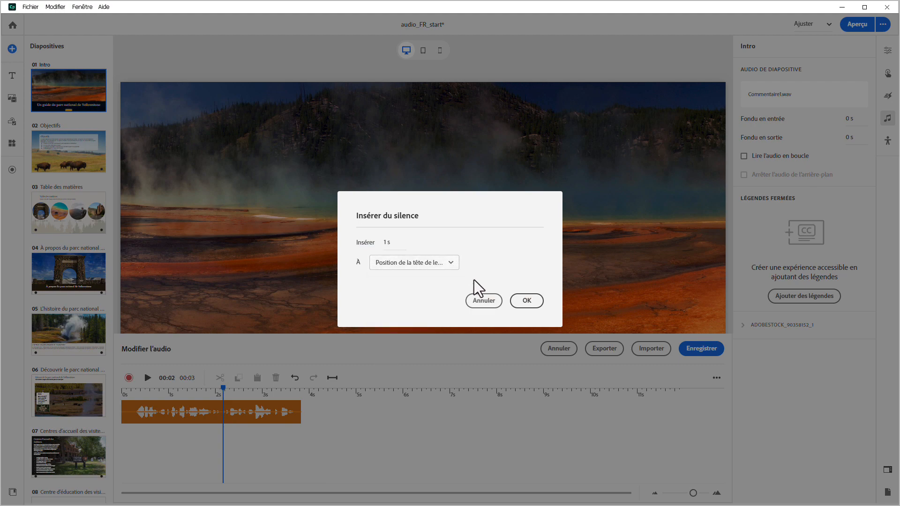
click(483, 302)
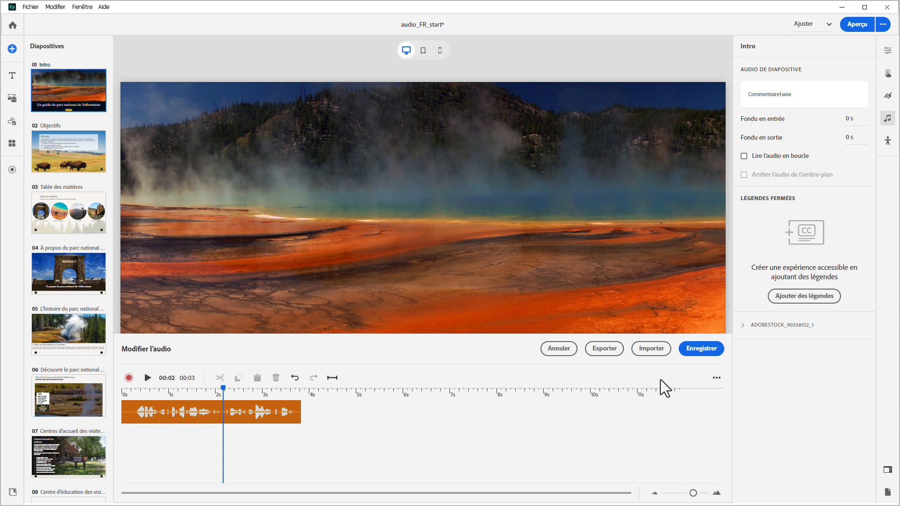
Step: Set the narration's volume processing to Normaliser and save the edited audio clip
click(717, 378)
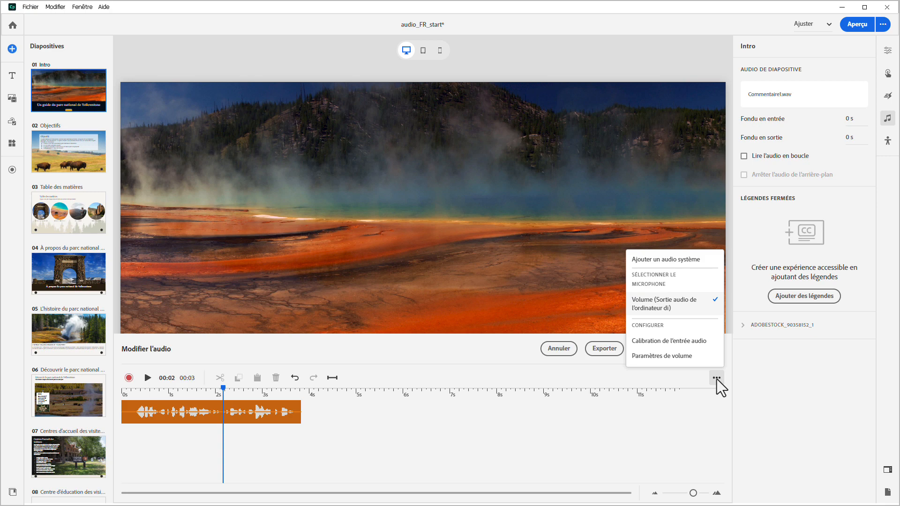
click(682, 359)
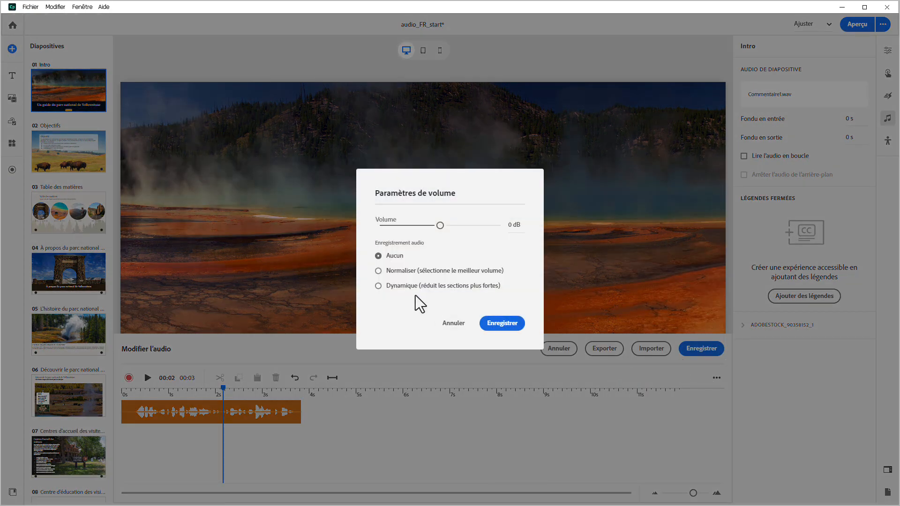
click(378, 271)
click(502, 324)
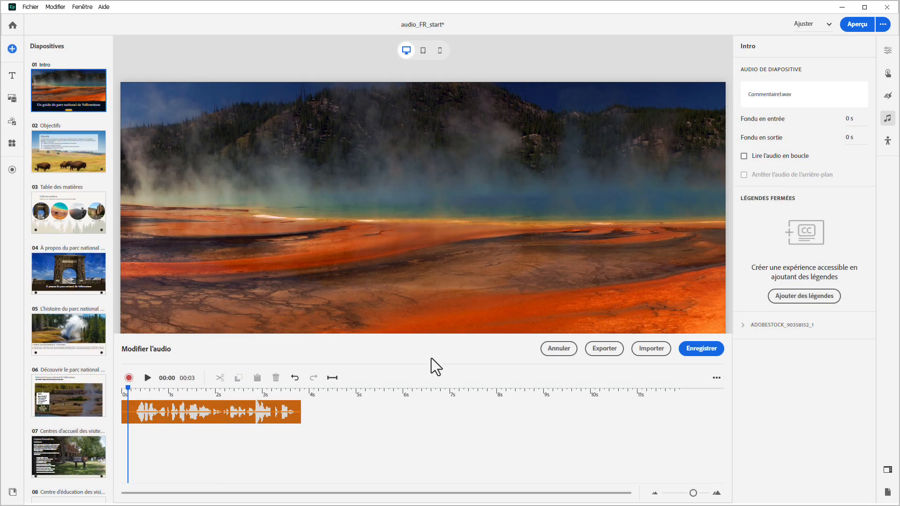
click(692, 353)
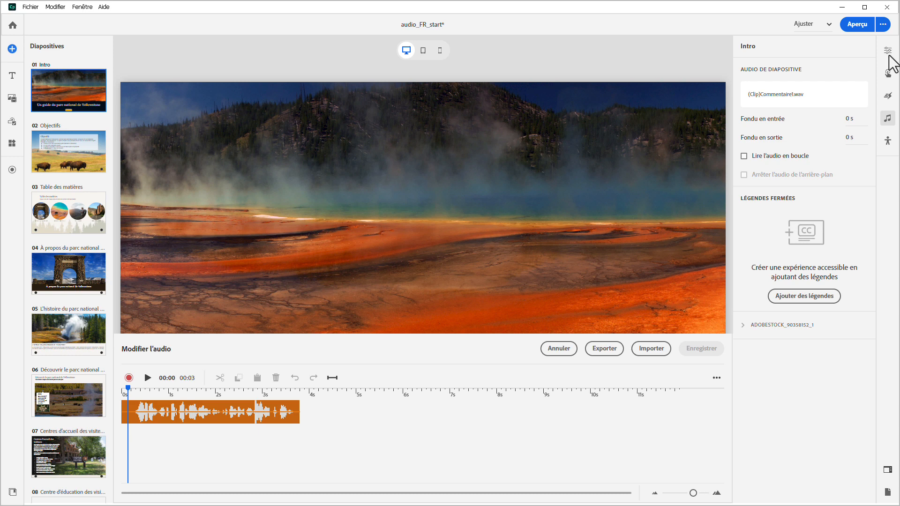
Step: Expand the Intro slide's audio track in the timeline and move the AdobeStock_90358152_1 image to start at 0 s
click(889, 56)
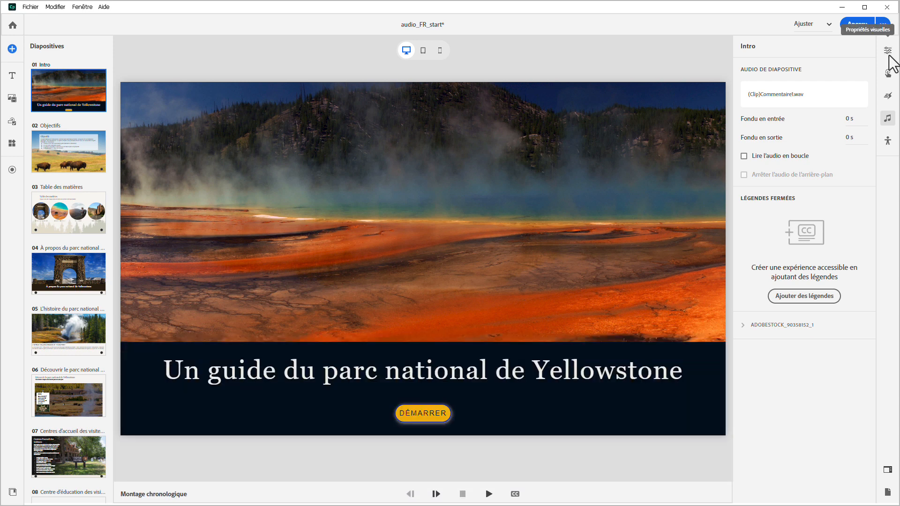
click(321, 487)
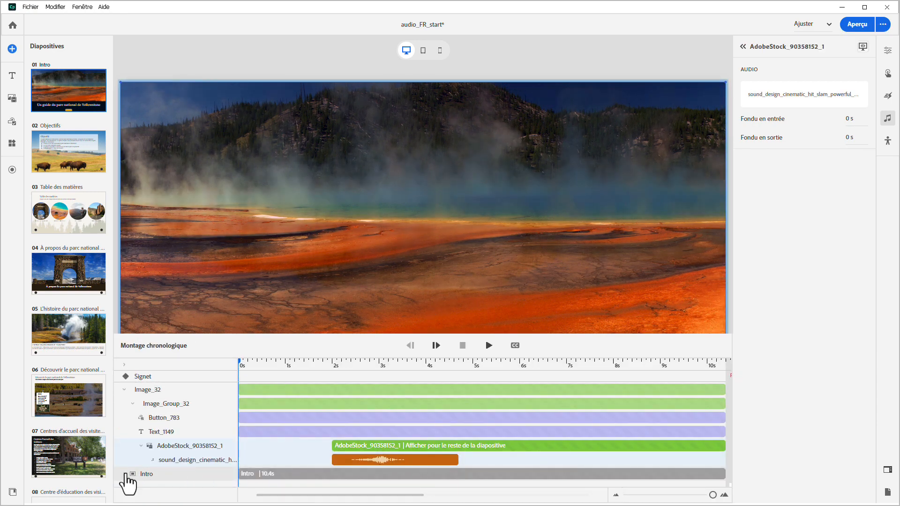
click(125, 474)
scroll(299, 433, down, 1)
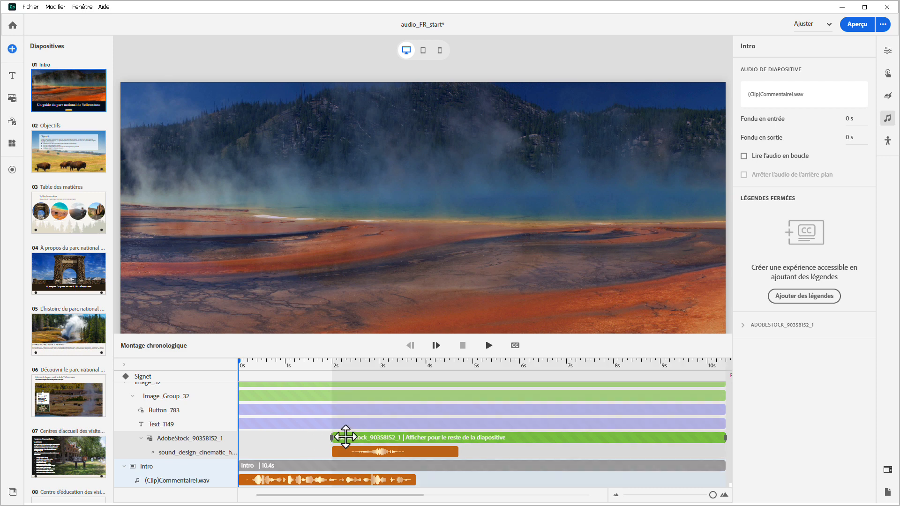
drag(345, 437, 250, 433)
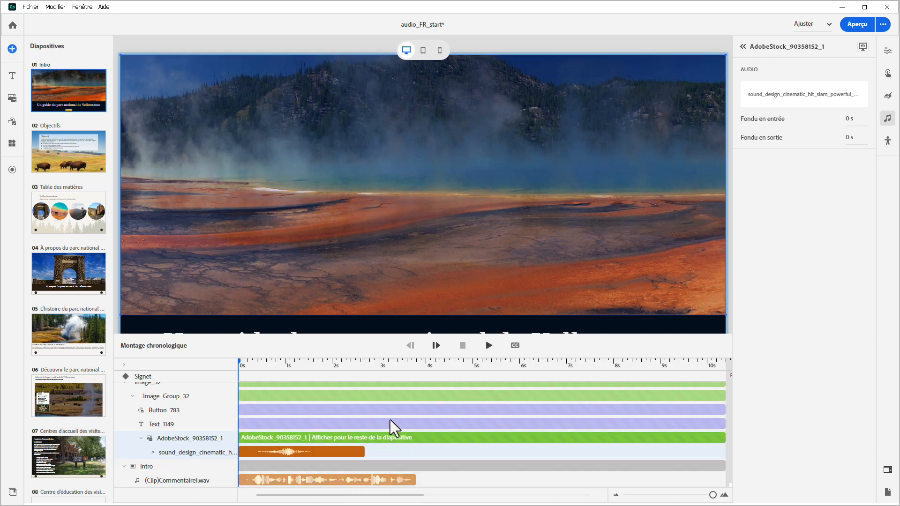
Step: Start the (Clip)Commentaire1.wav narration at about 2.6 s on the timeline, near the end of the sound effect
click(360, 366)
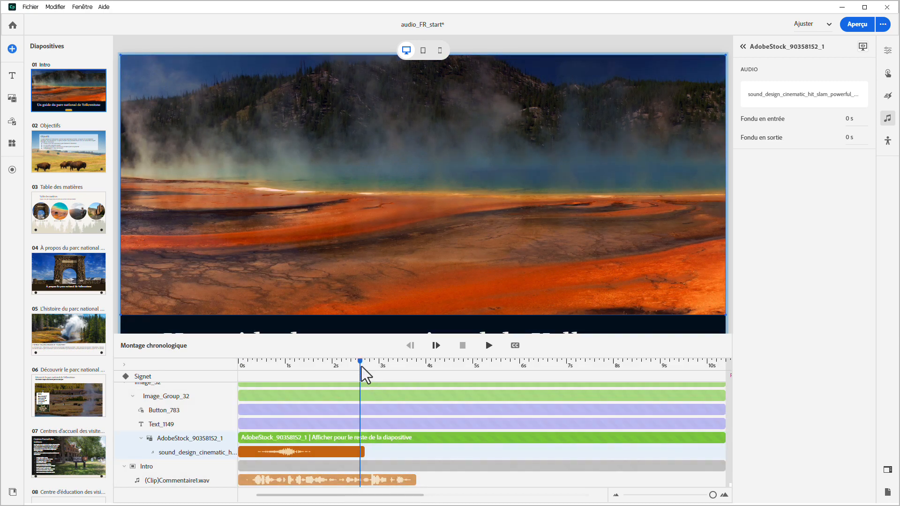
click(371, 480)
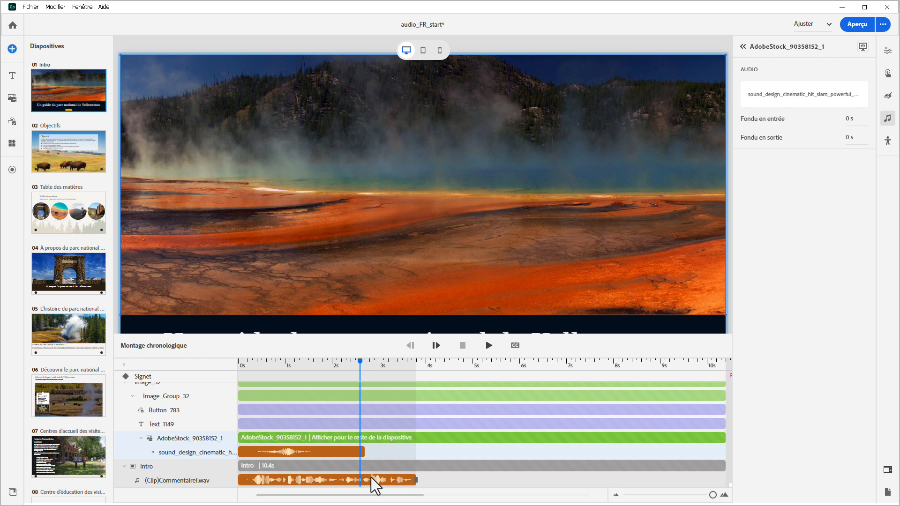
right_click(370, 477)
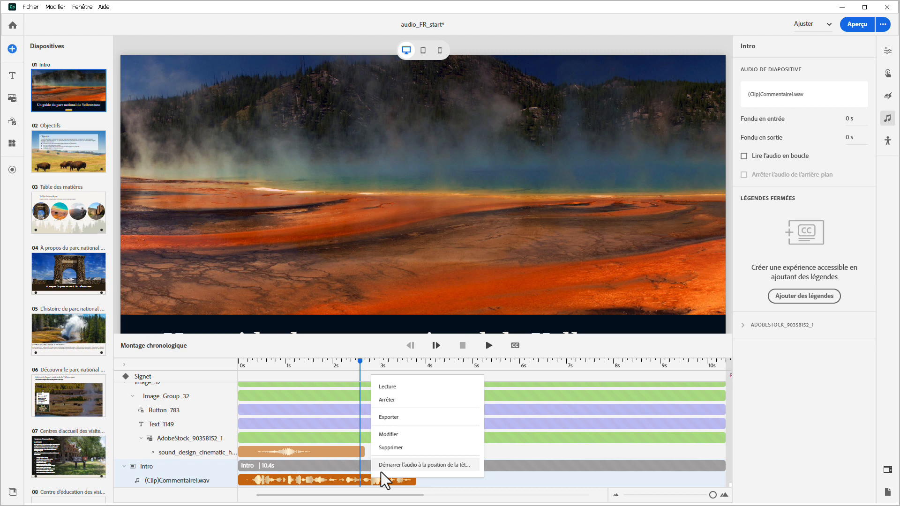
click(381, 466)
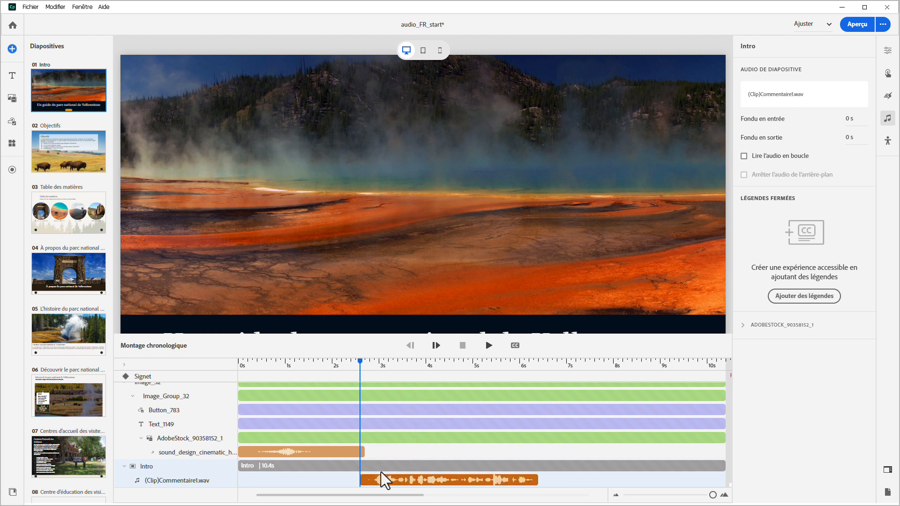
Step: Shorten the Intro slide's duration to 6.6 s and collapse the timeline
drag(387, 493, 410, 493)
mouse_move(657, 465)
mouse_down()
mouse_move(482, 468)
mouse_move(424, 494)
mouse_up()
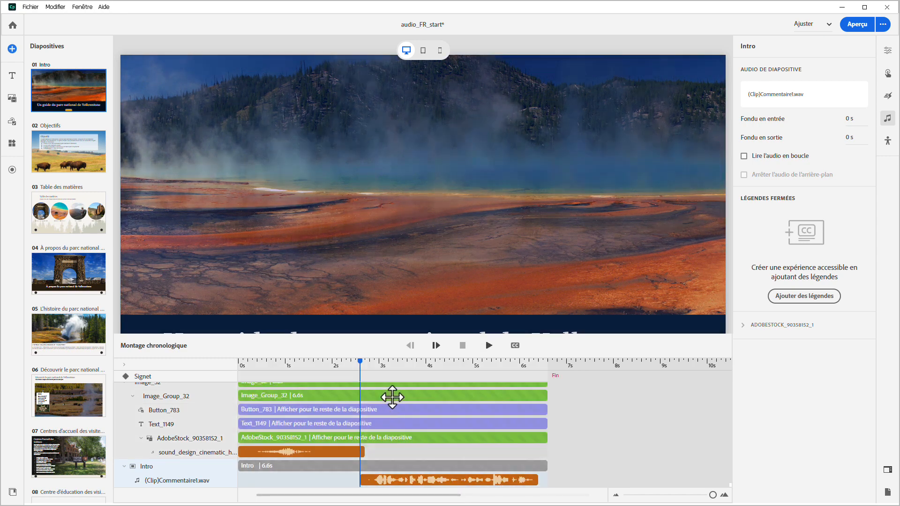
click(378, 344)
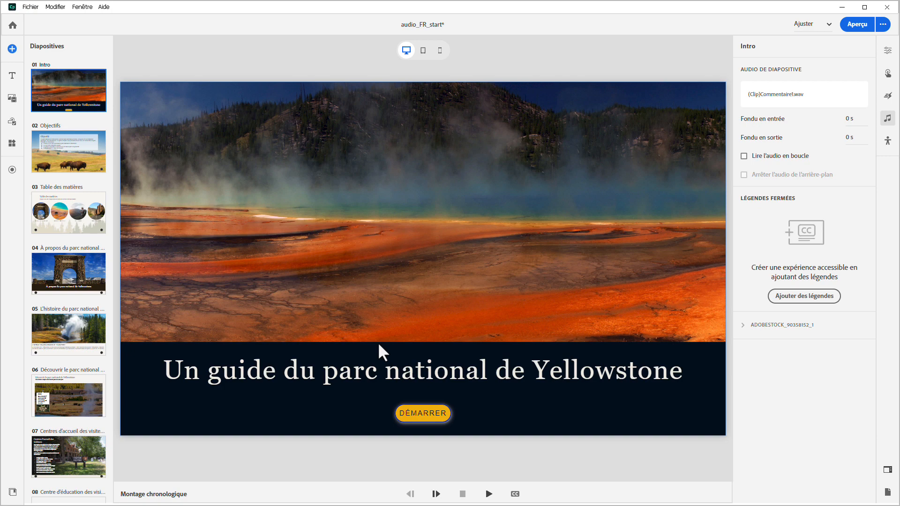
Step: Import slide02_FR.wav as audio for the Objectifs slide and extend its display time to 19.49 seconds
click(89, 150)
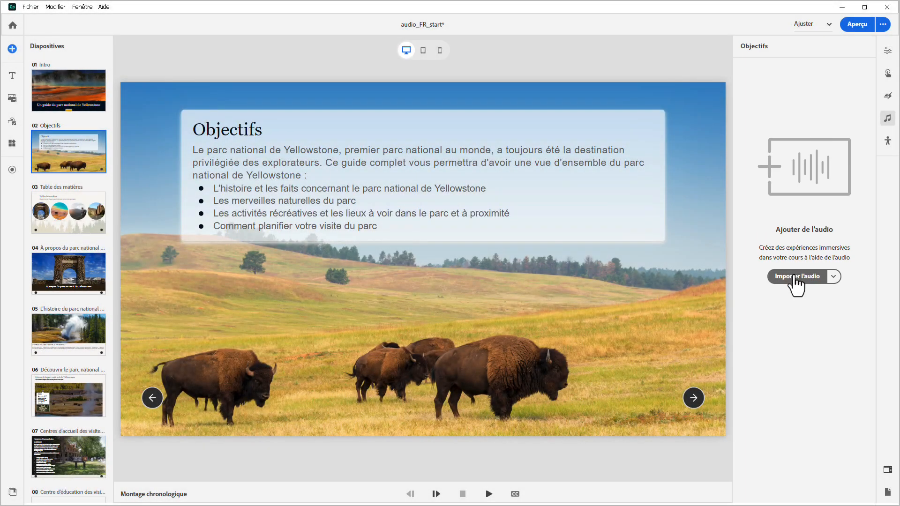
click(796, 278)
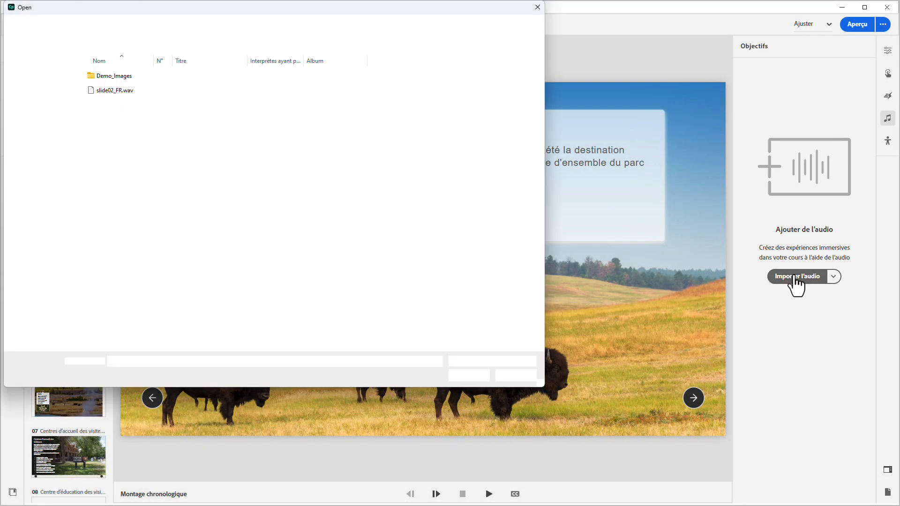
click(115, 91)
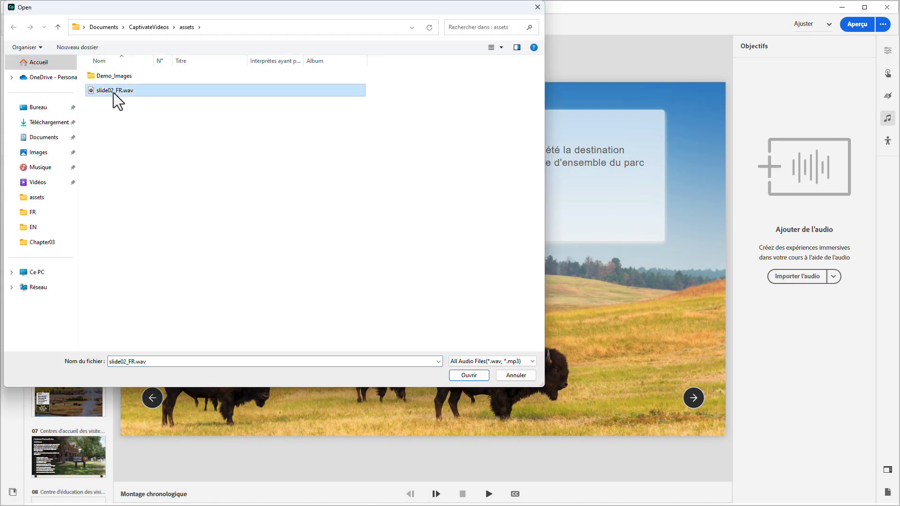
click(467, 378)
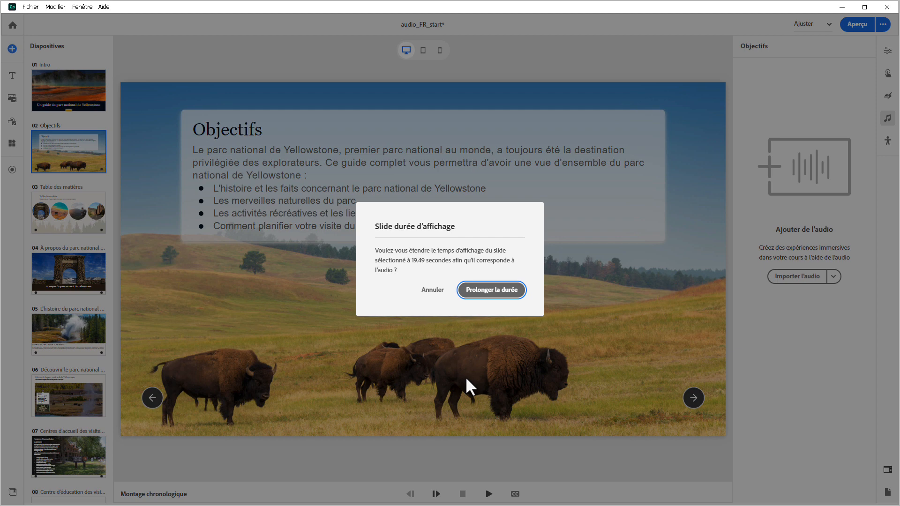
click(496, 292)
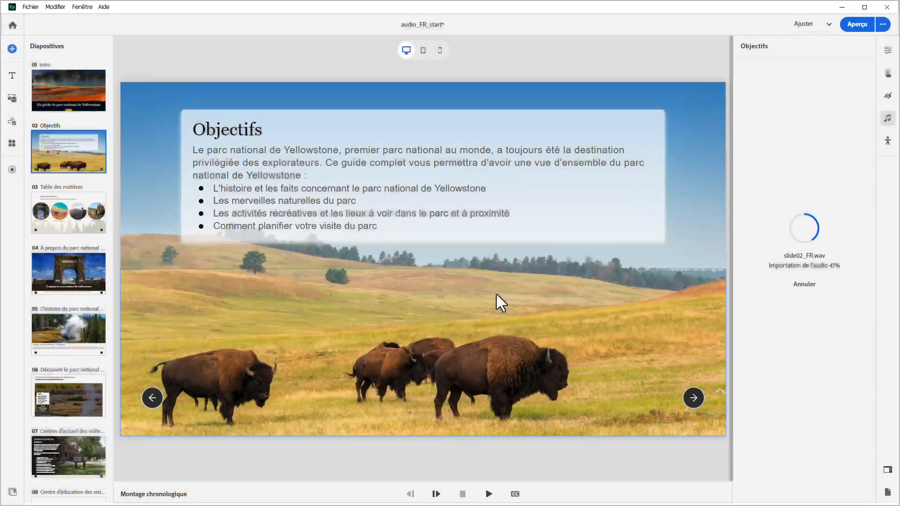
Step: Expand the Objectifs slide's audio track in the timeline, play part of it, then pause and collapse the timeline
click(362, 496)
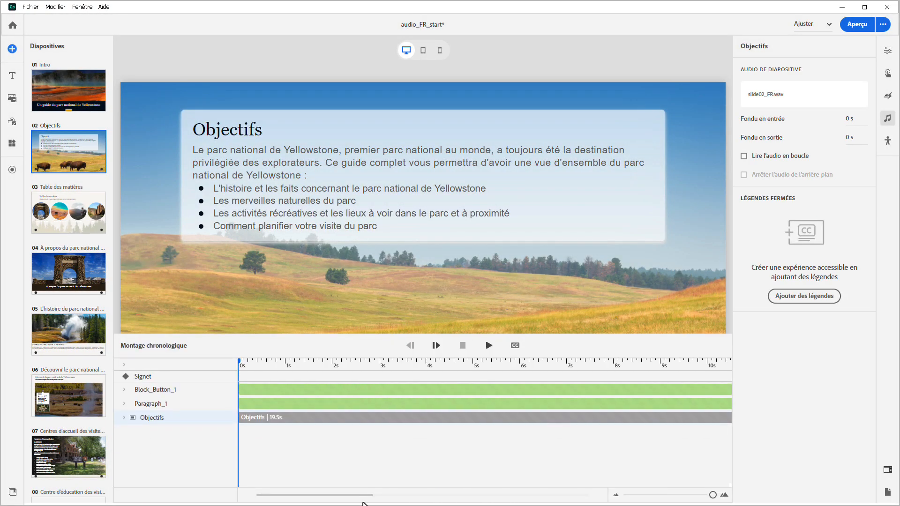
click(125, 418)
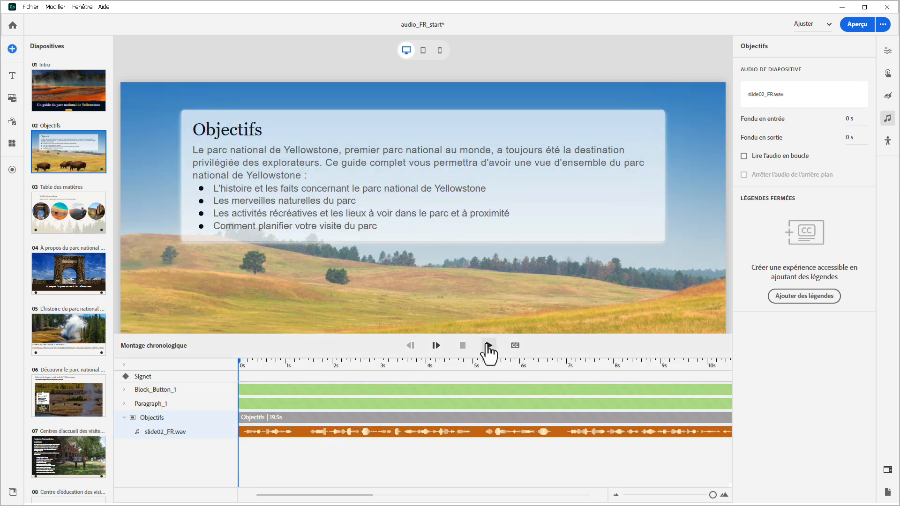
click(489, 346)
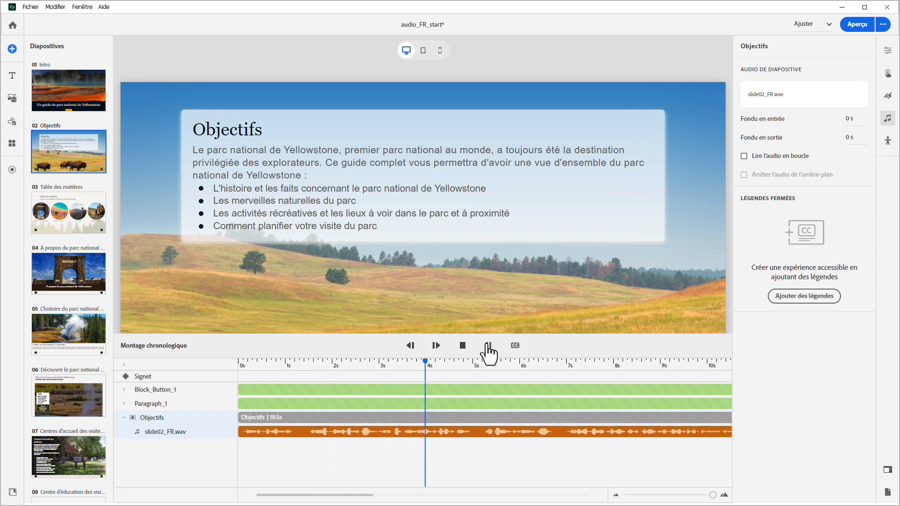
click(489, 347)
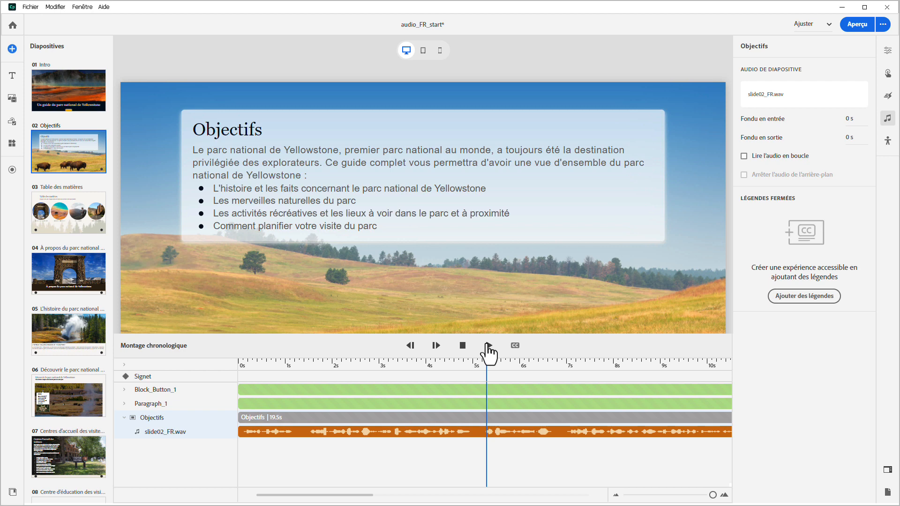
click(533, 345)
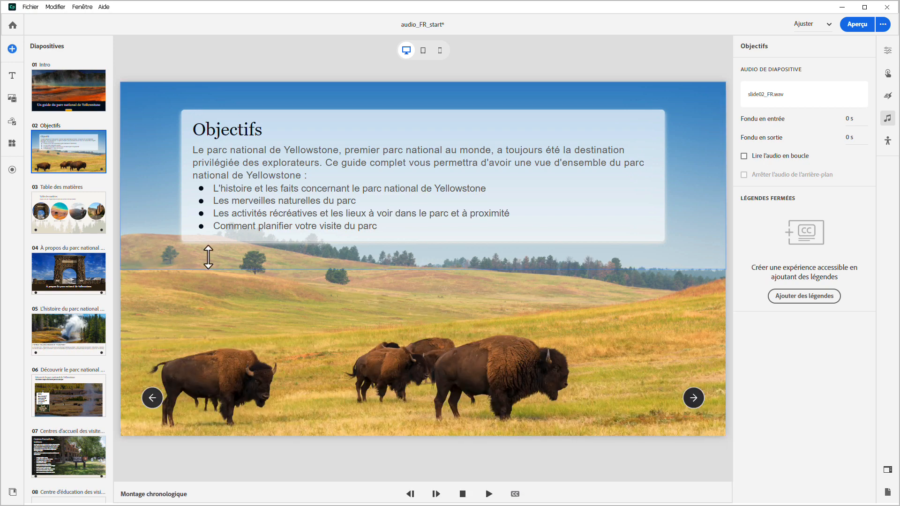
Step: Start text-to-speech audio for the Table des matières slide with the first caption "Pour en savoir plus sur le parc national de Yellowstone,"
click(100, 230)
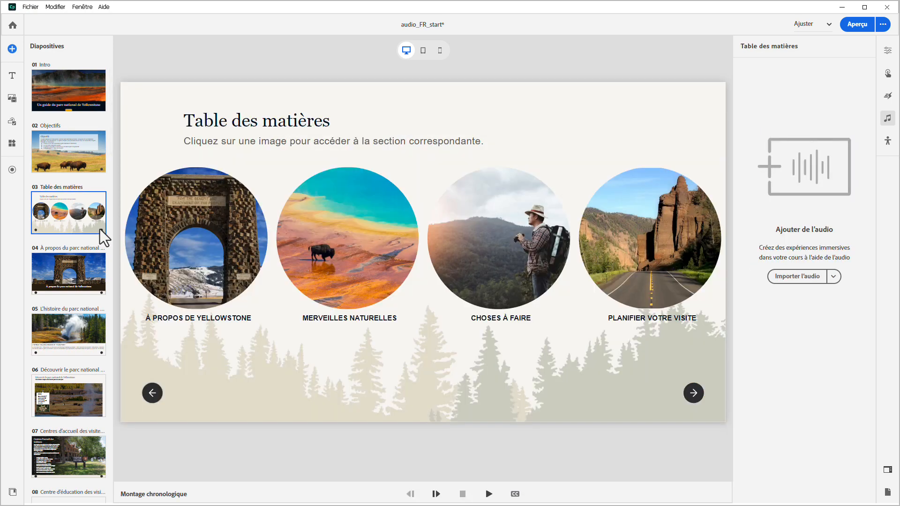
click(834, 277)
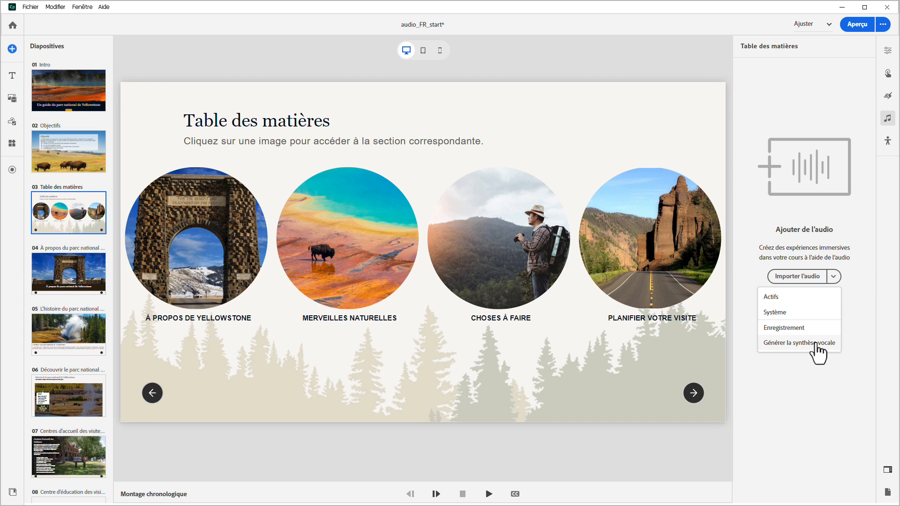
click(817, 345)
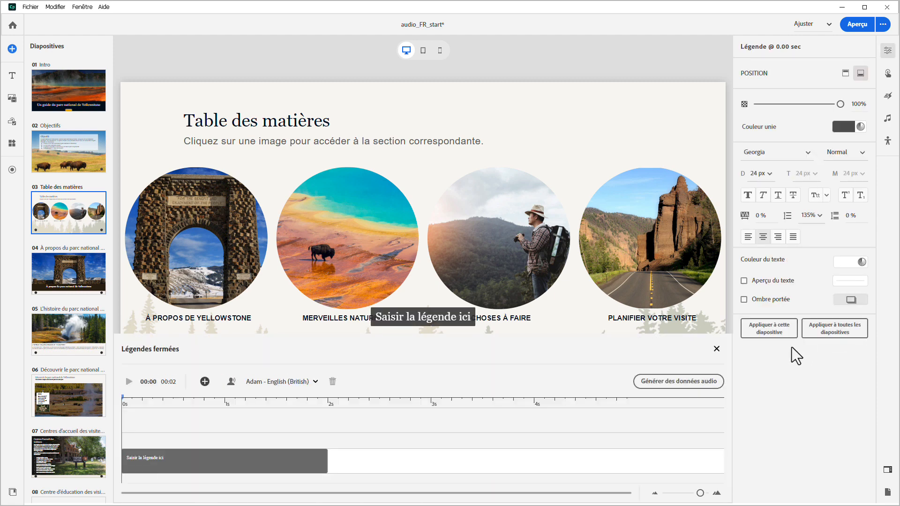
triple_click(419, 323)
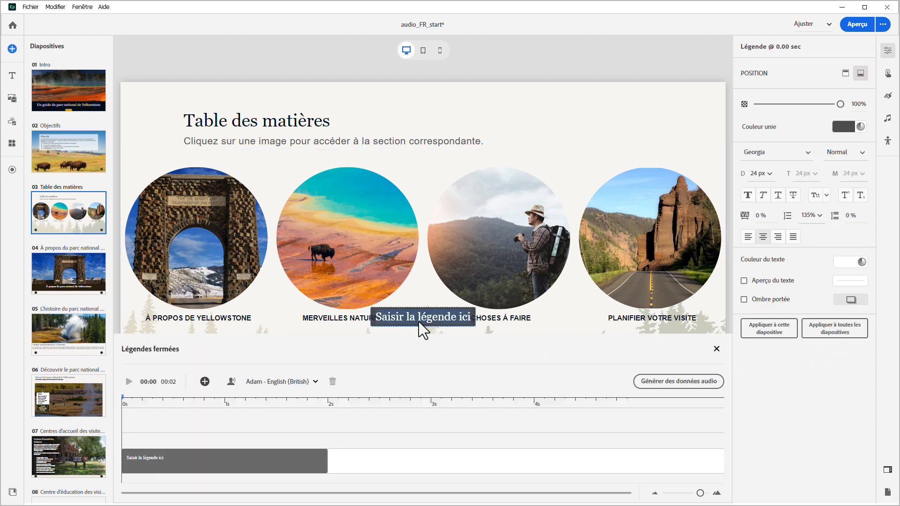
text(Pour en savoir plus)
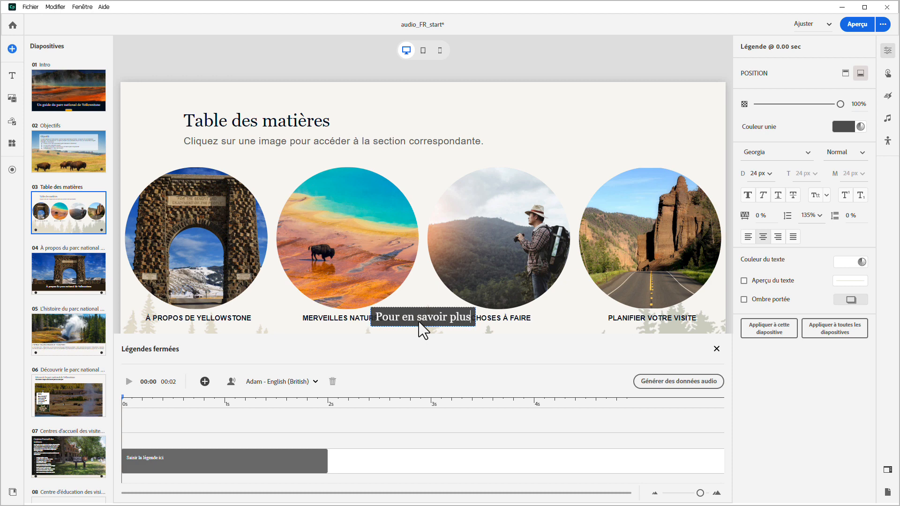
text( sur le parc national)
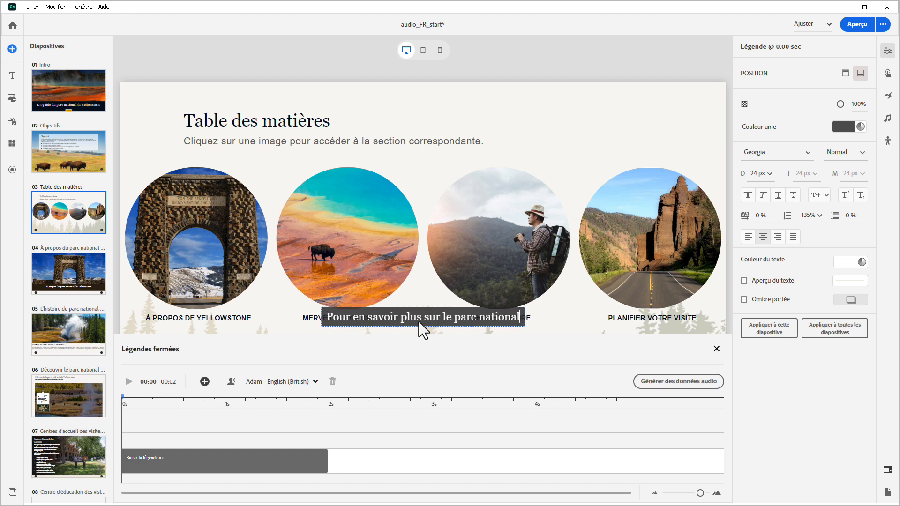
text( de Yellowstone,)
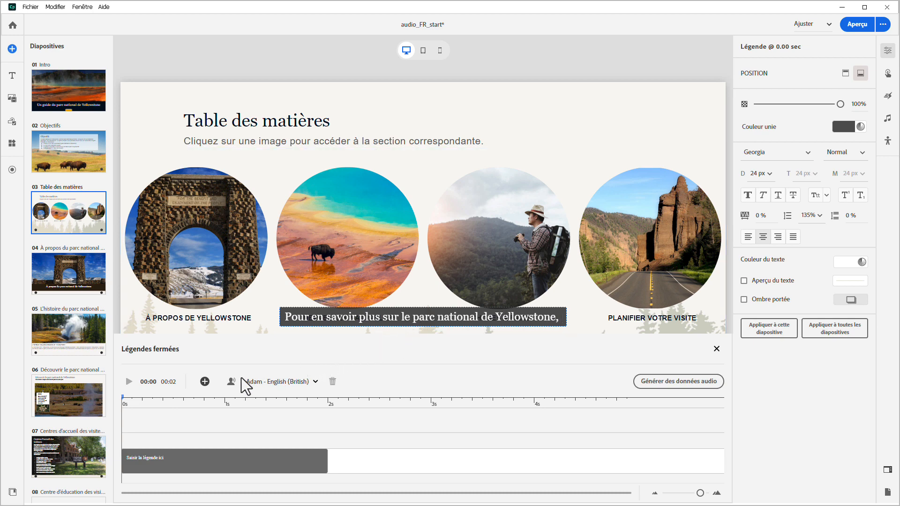
Step: Add a second caption reading "cliquez sur chacune des images l'une après l'autre"
click(205, 382)
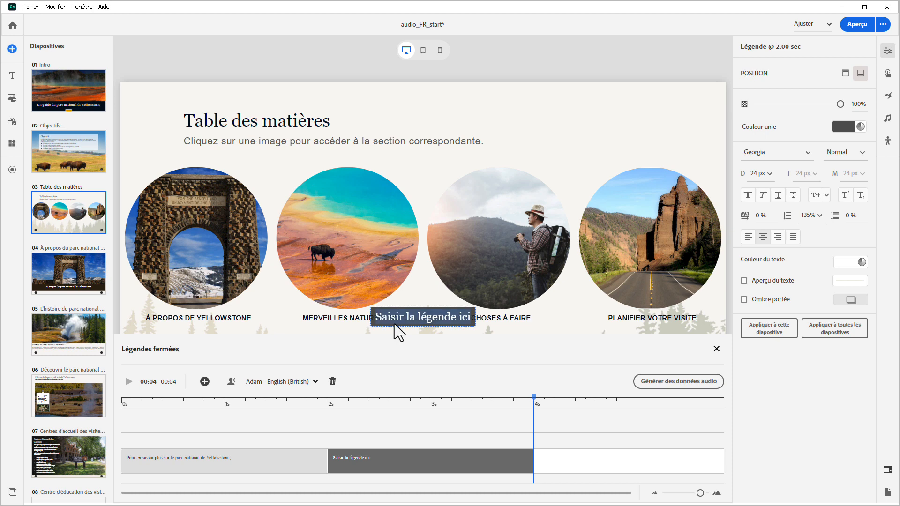
text(cliquez sur cha)
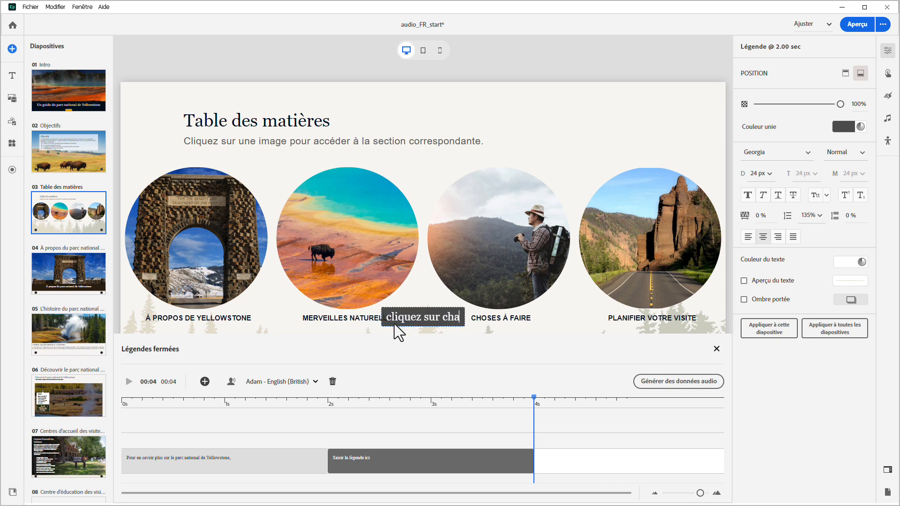
text(cune des images l'une après )
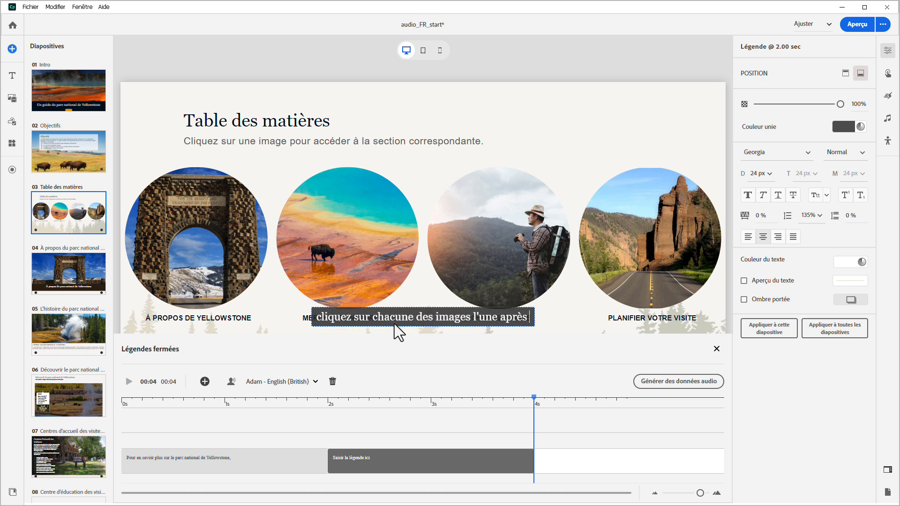
text(l'autre)
Step: Add a third caption reading "afin de visiter le chapitre correspondant."
click(205, 381)
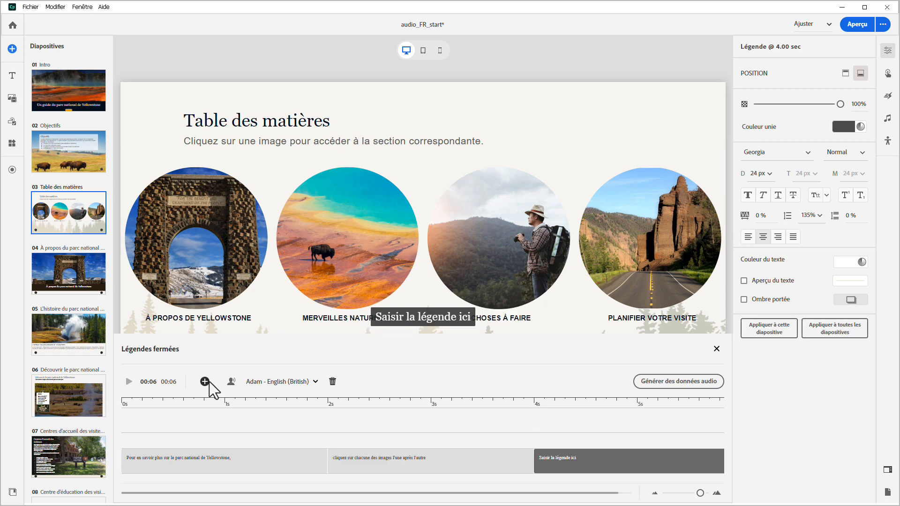
text(v)
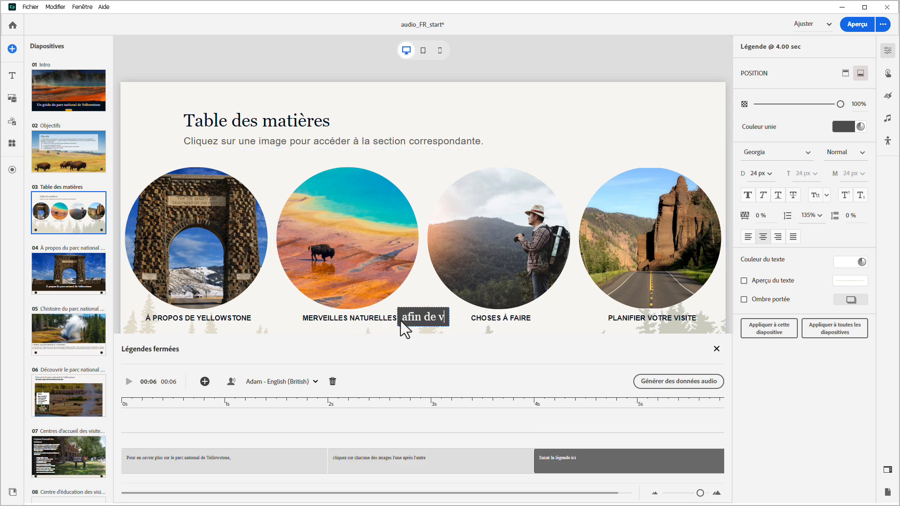
text(isiter le chapitre correspondant.)
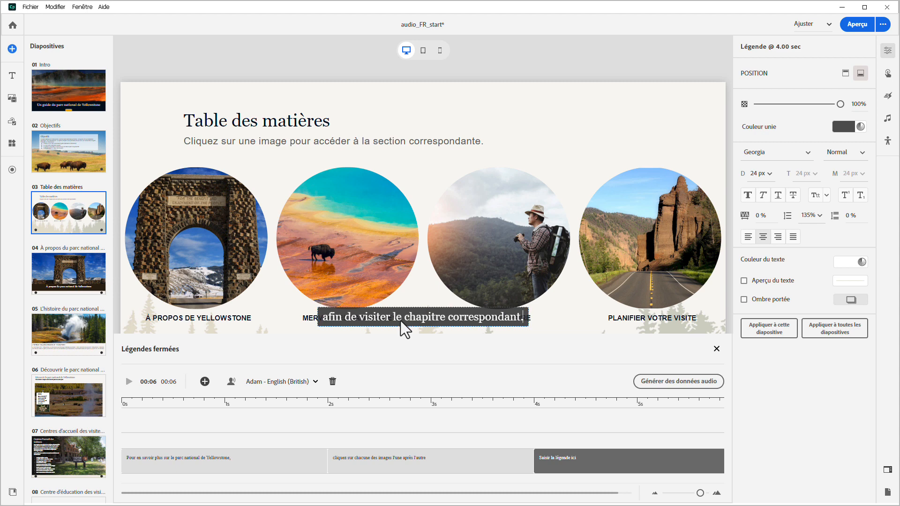
Step: Assign the Chloe - French (Canadian) voice to each of the three captions
click(251, 454)
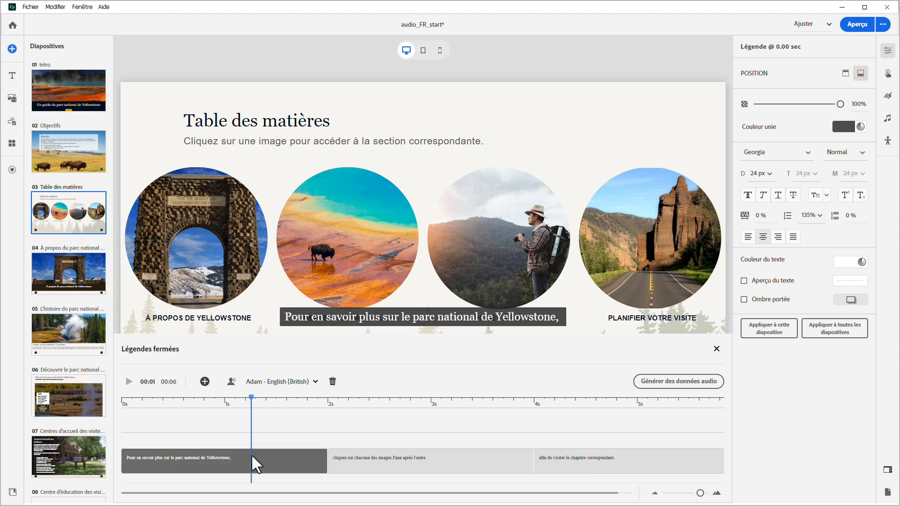
click(315, 382)
scroll(292, 421, down, 3)
click(278, 433)
click(359, 457)
click(314, 382)
scroll(305, 419, down, 4)
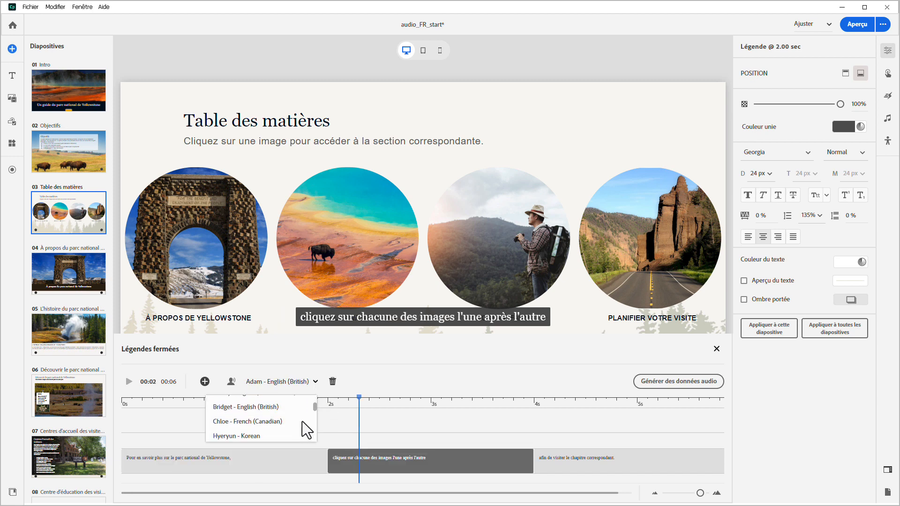
click(302, 421)
click(565, 456)
click(308, 383)
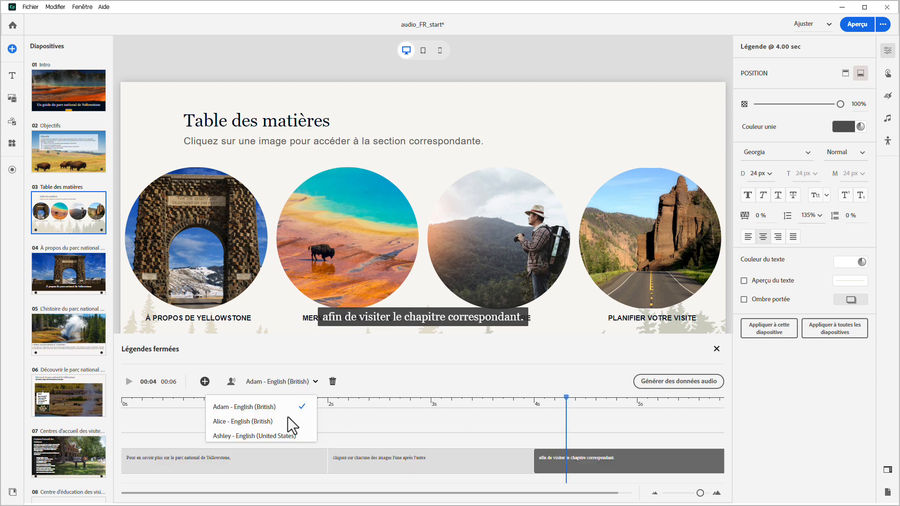
scroll(288, 418, down, 4)
click(268, 417)
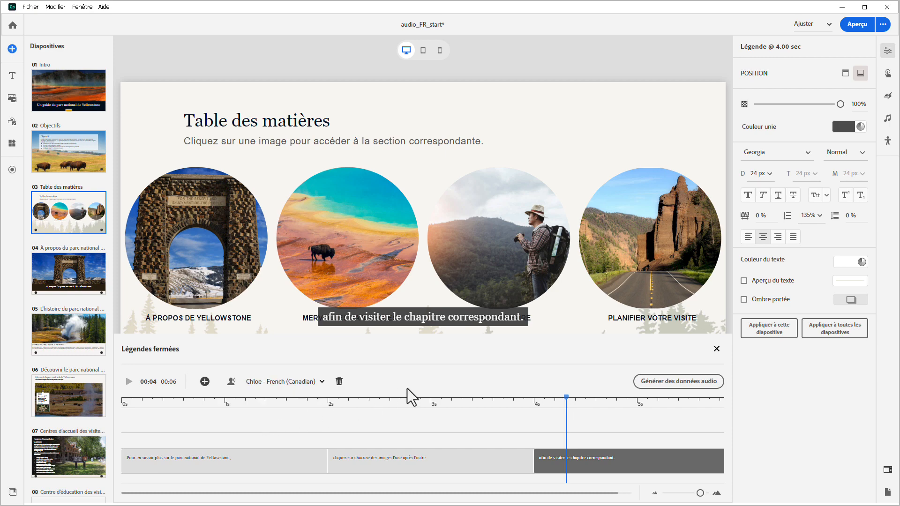
Step: Generate the captions' speech audio and align the caption boundaries with the waveform, starting the second caption at 4.35 s and the third at about 8.5 s
click(660, 383)
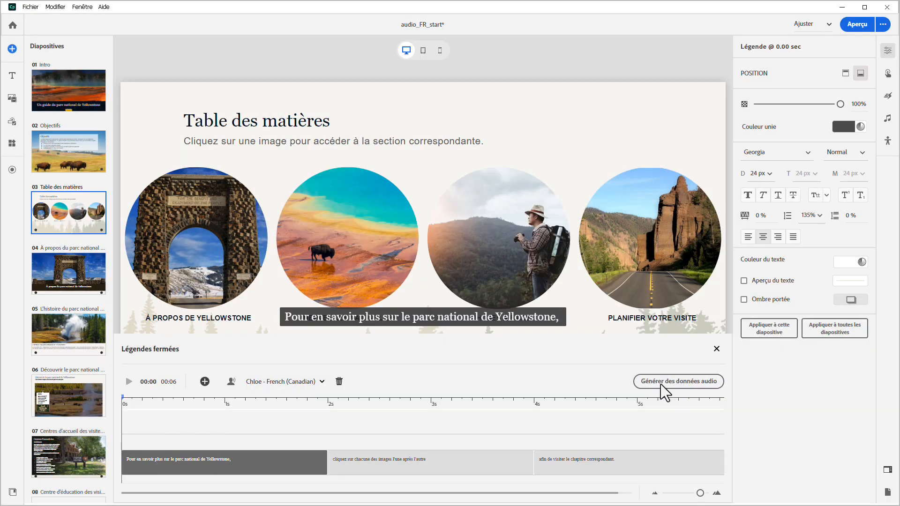
drag(533, 457, 569, 457)
drag(363, 491, 546, 490)
drag(502, 471, 556, 469)
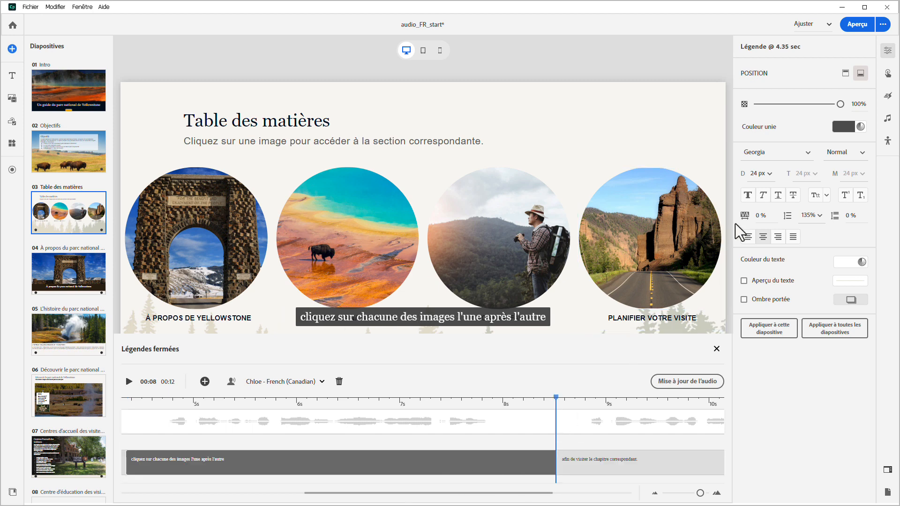
Step: Format the captions in Verdana at 30 px with 2 % letter spacing and apply the style to all slides
click(772, 185)
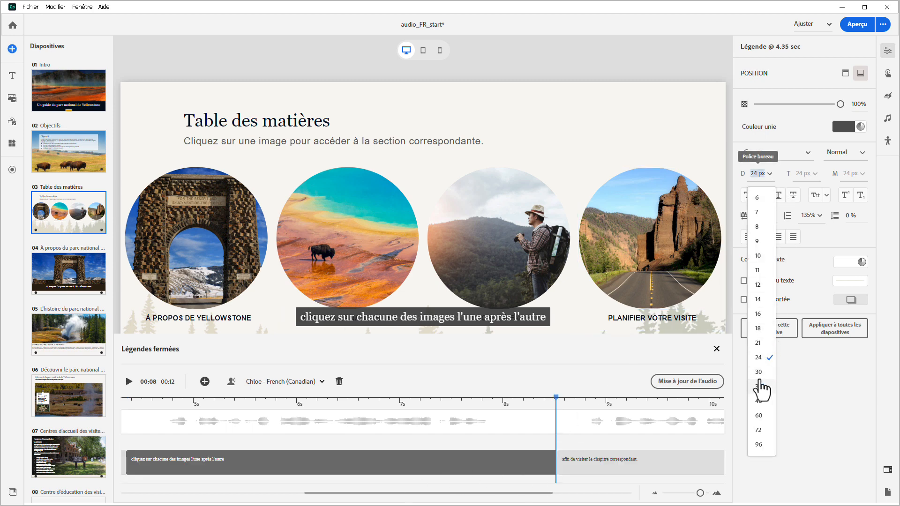
click(750, 336)
click(756, 155)
text(Ver)
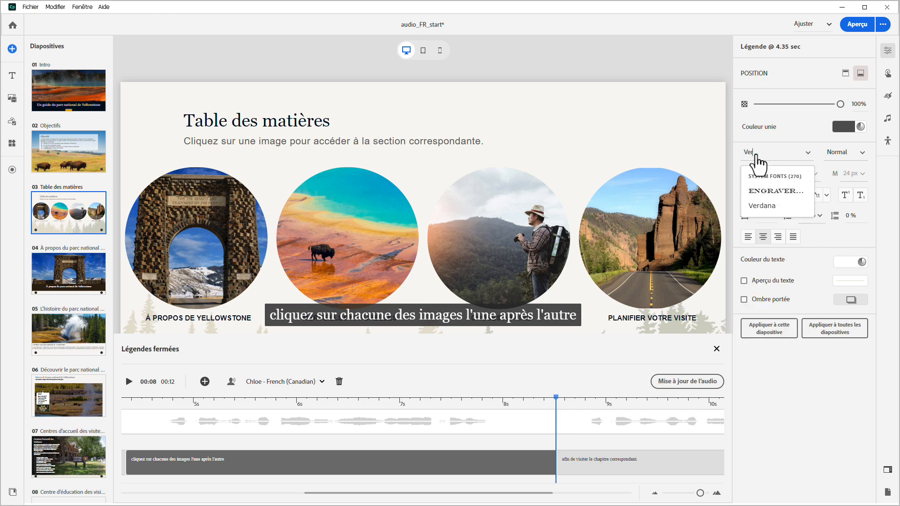
click(762, 206)
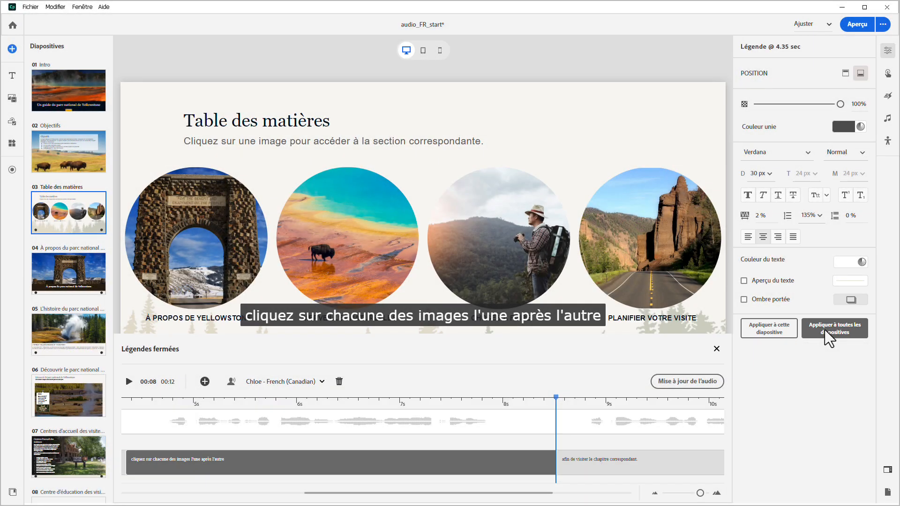
click(829, 337)
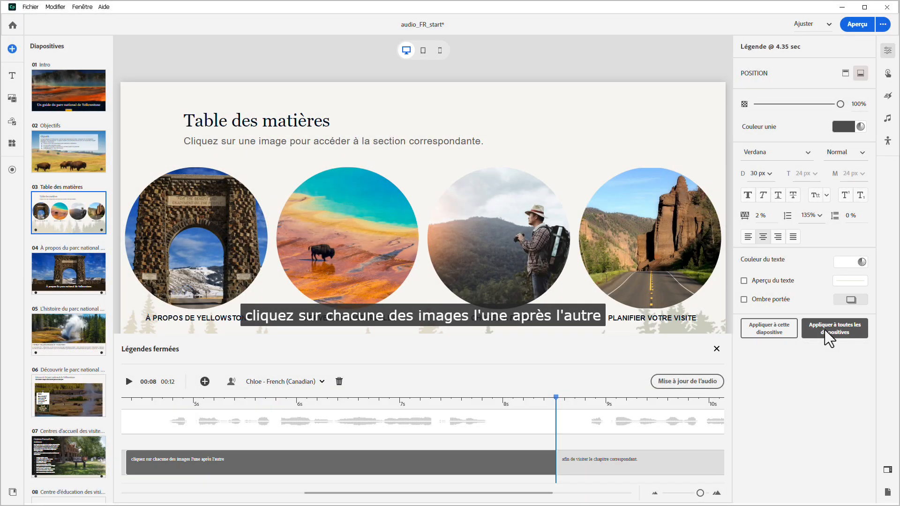